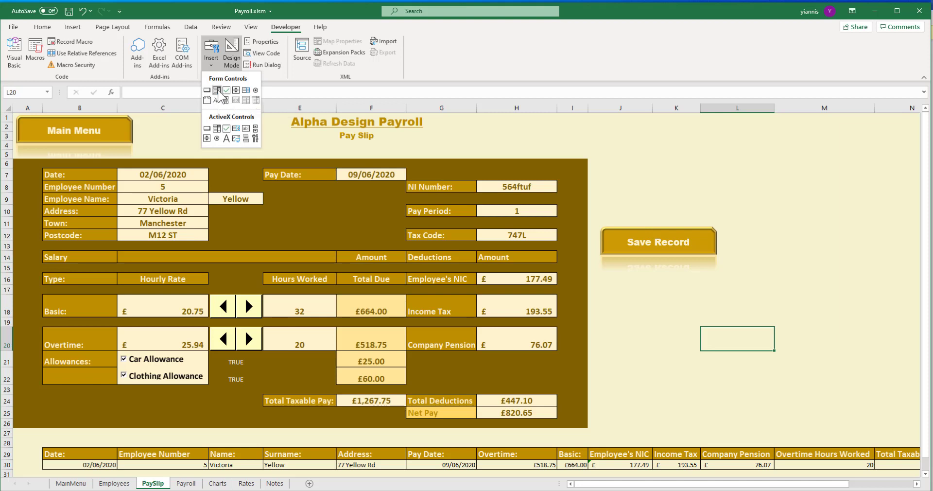
Add a Form Control combo box over column L above row 6 and a wide ActiveX spin button below Save Record
click(216, 90)
drag(694, 144, 793, 161)
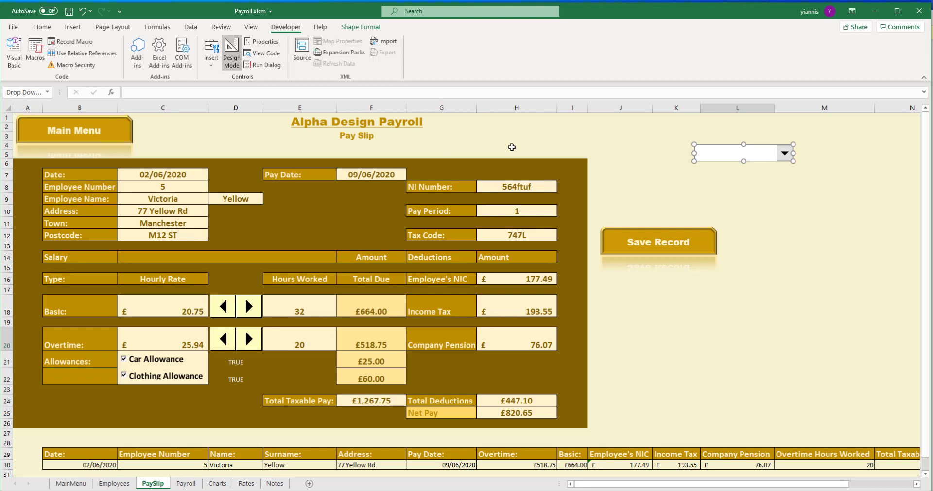
click(206, 66)
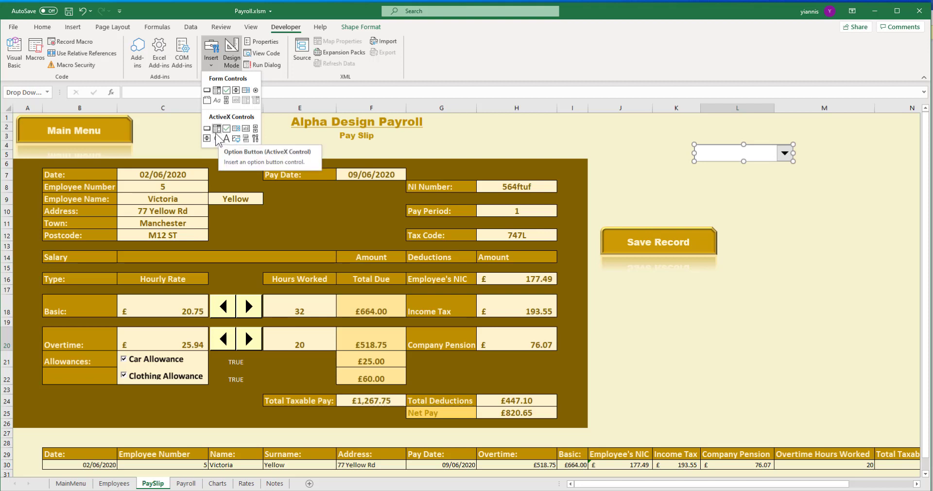
click(216, 139)
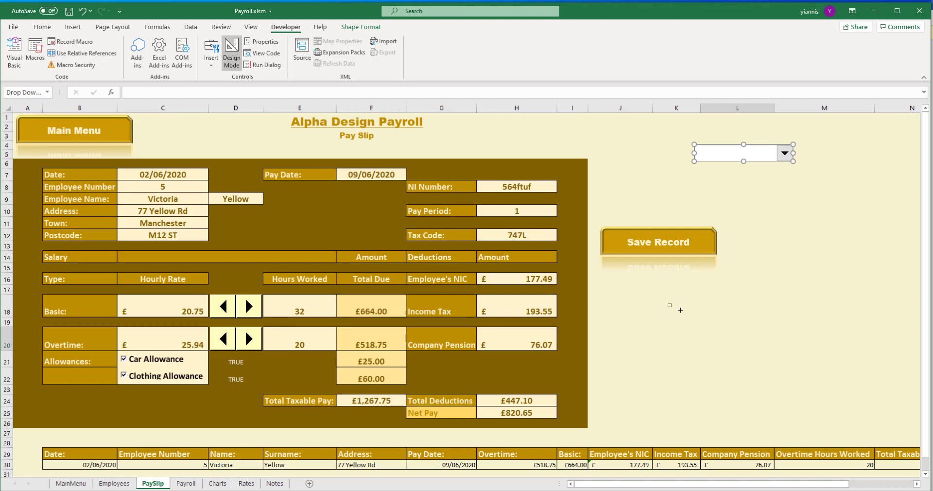
drag(668, 303, 750, 331)
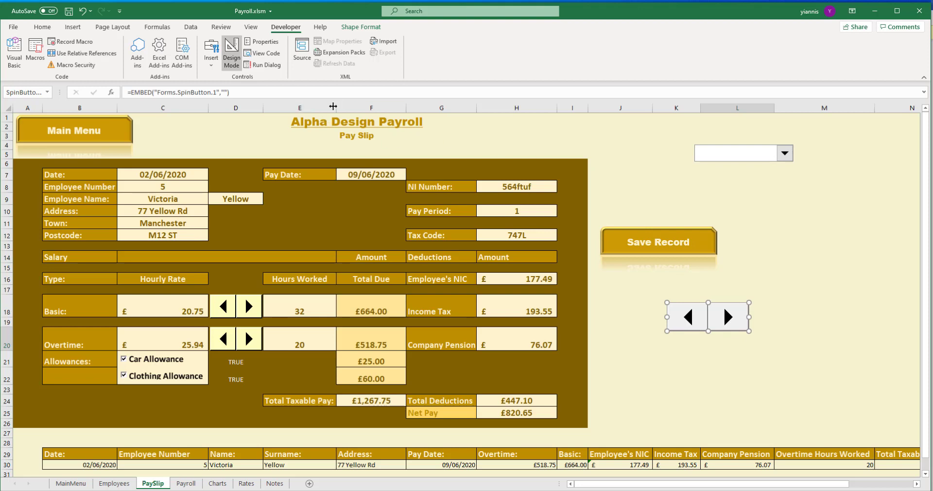
Draw a tall, vertical ActiveX spin button in column M beside the wide one
click(212, 66)
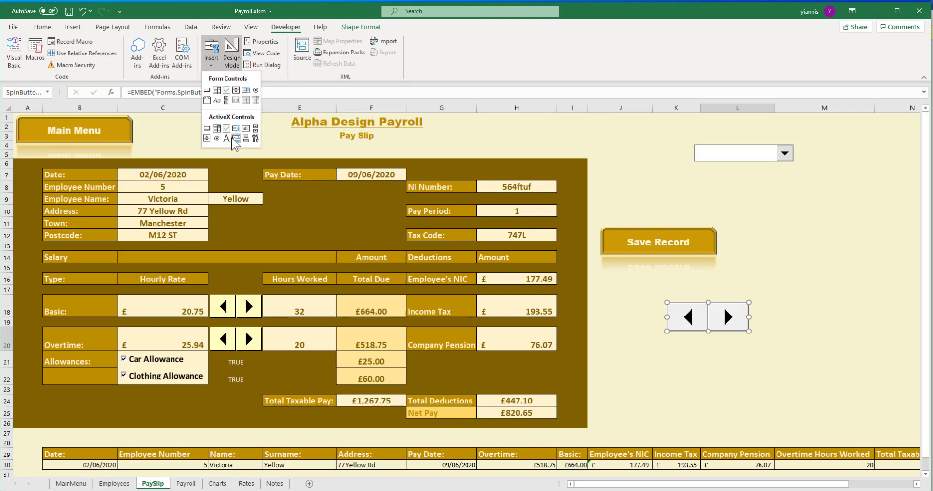
click(207, 139)
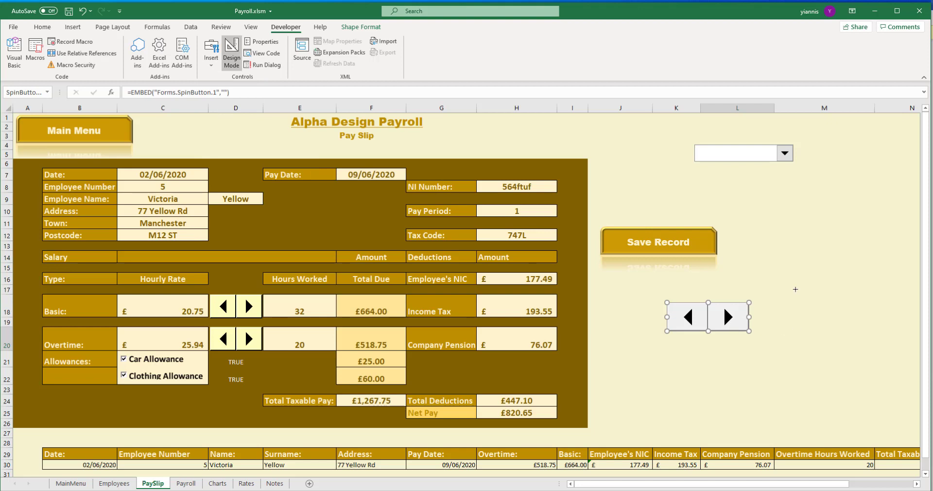
drag(792, 288, 832, 365)
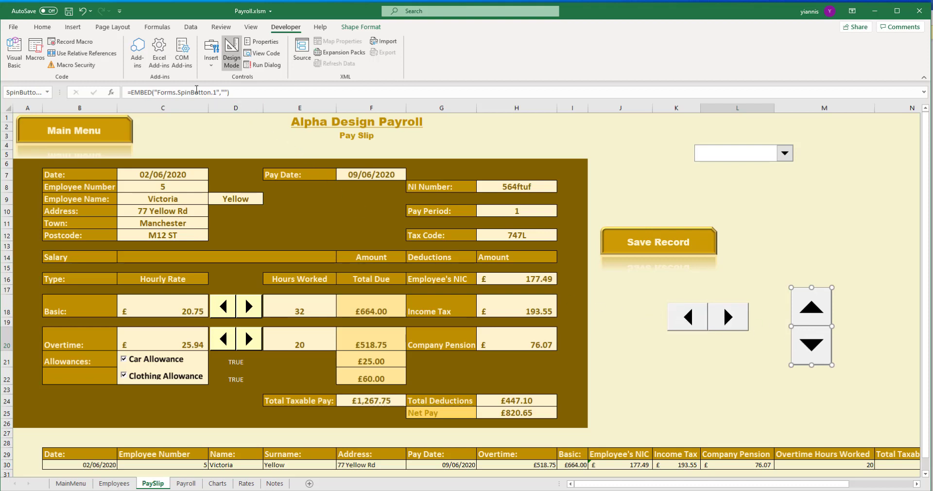
Add two Form Control spin buttons: a wide one in column M and a tall, narrow one above Save Record
click(208, 65)
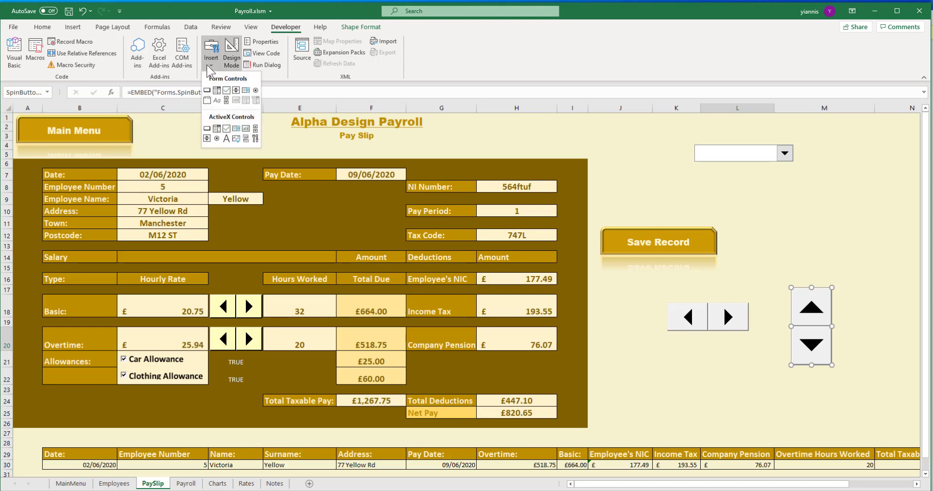
click(236, 91)
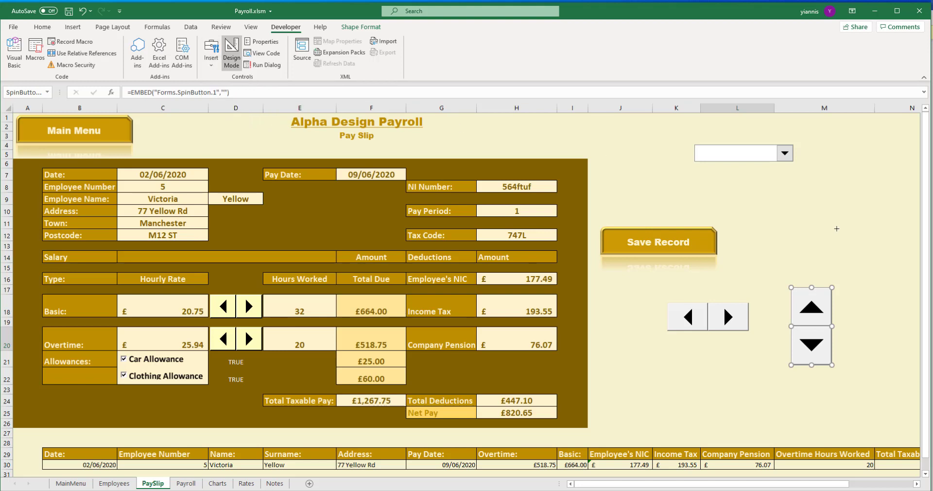
drag(777, 196, 868, 225)
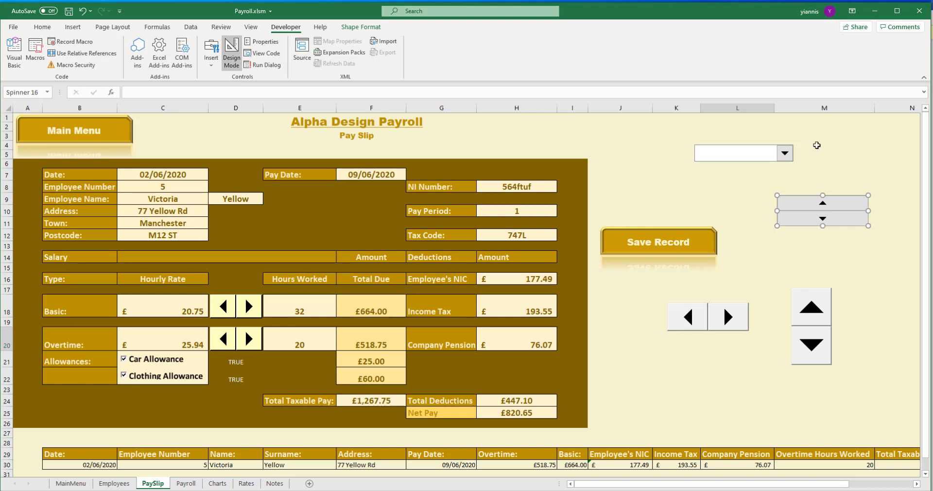
click(212, 60)
click(239, 103)
drag(630, 147, 655, 197)
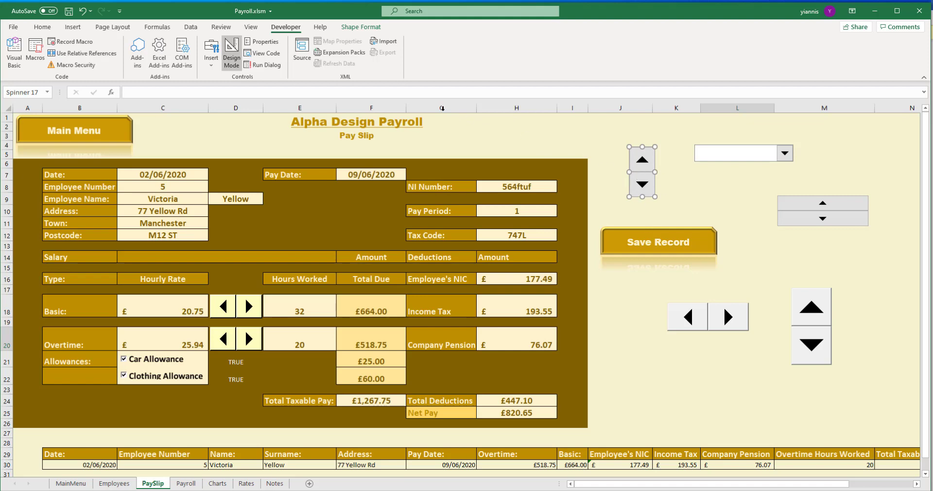
Examine the size, protection, positioning, alt text and control settings of the tall Form Control spin button without changing them
click(261, 42)
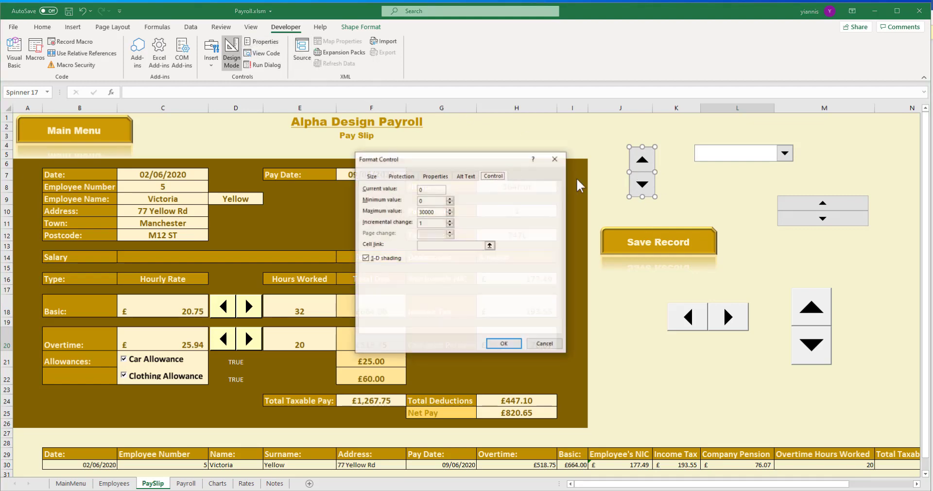
click(467, 177)
click(422, 179)
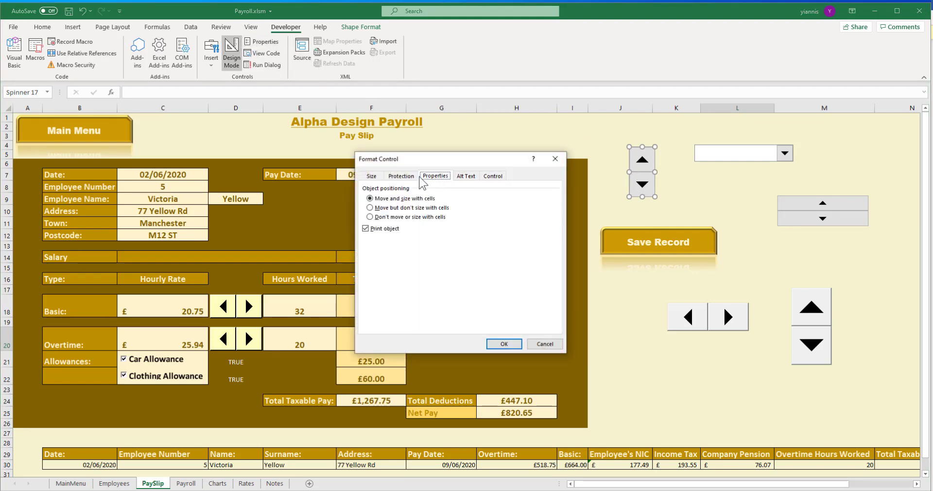
click(401, 177)
click(372, 177)
click(408, 178)
click(435, 178)
click(467, 177)
click(494, 177)
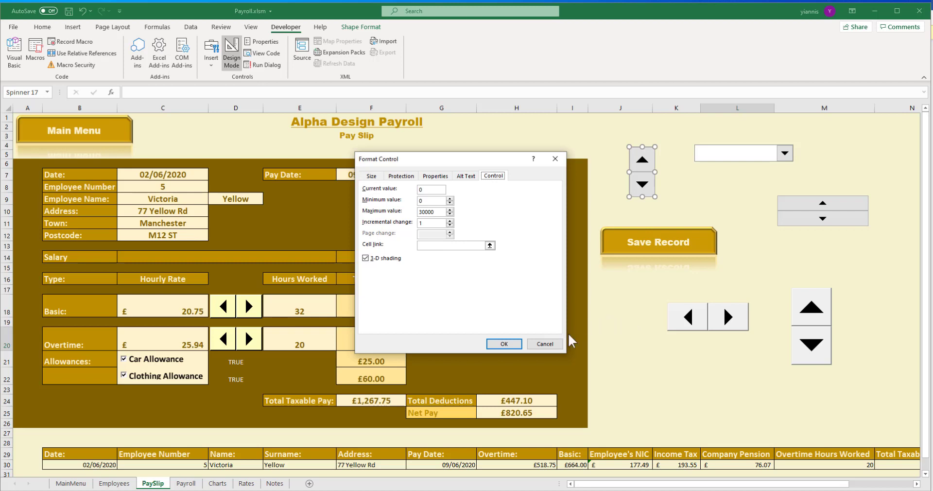
click(545, 344)
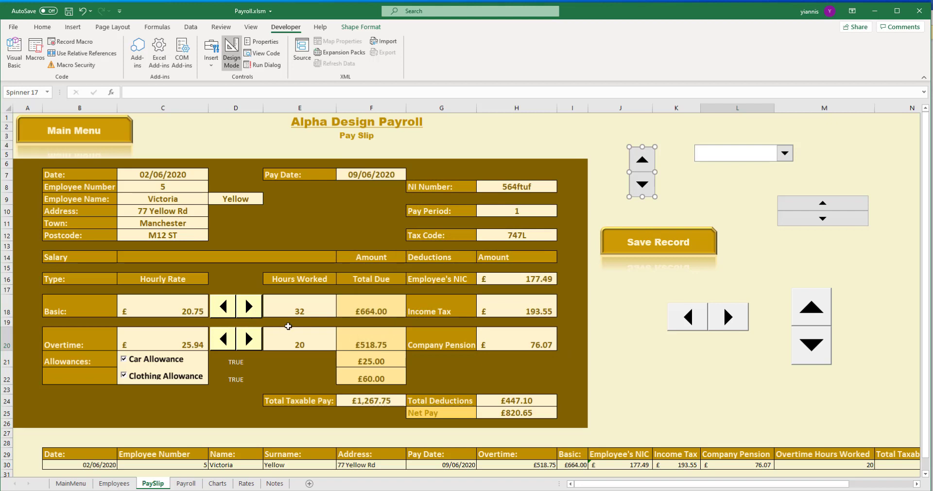
Set the BackColor of the wide ActiveX spin button to the Highlight system colour
click(730, 320)
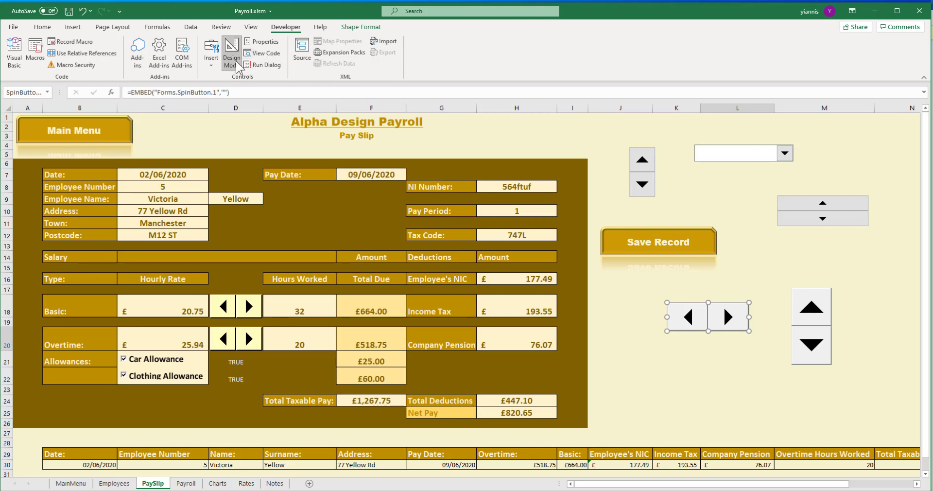
click(250, 43)
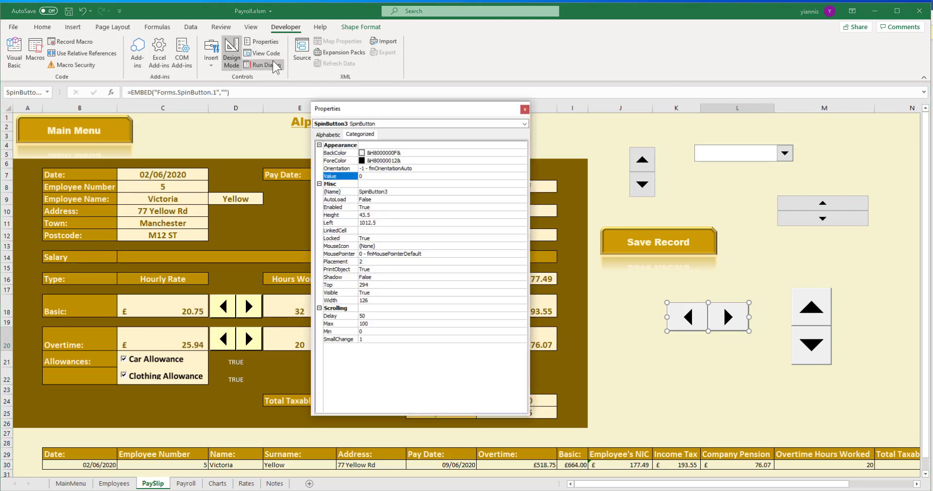
click(408, 153)
click(522, 154)
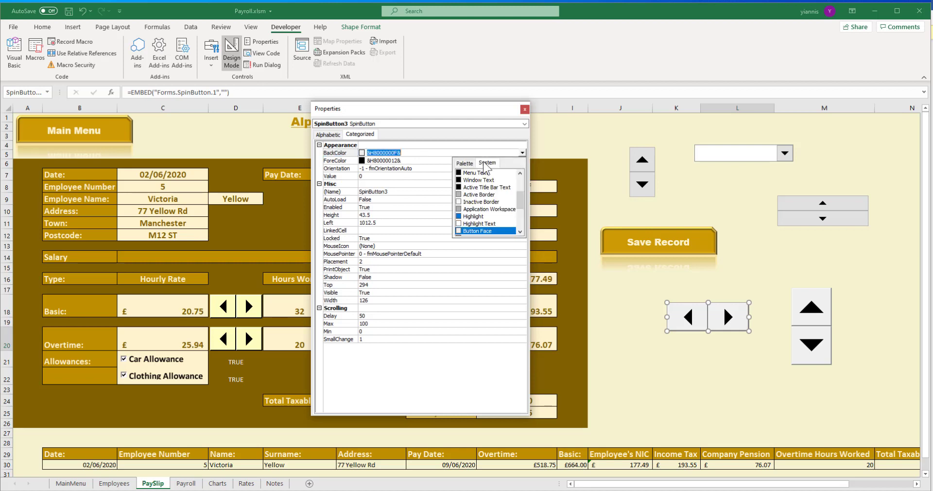
click(468, 221)
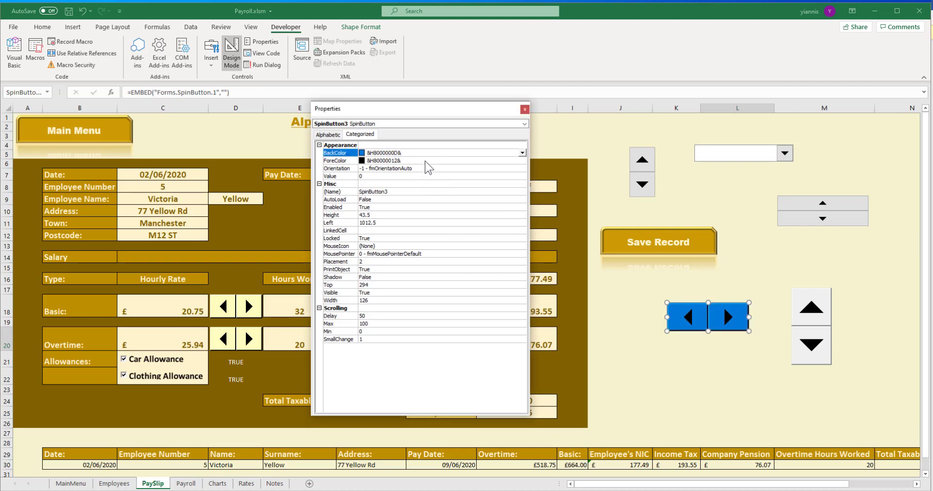
Set the wide ActiveX spin button's ForeColor to the Inactive Border system colour and close its properties
click(430, 161)
click(523, 161)
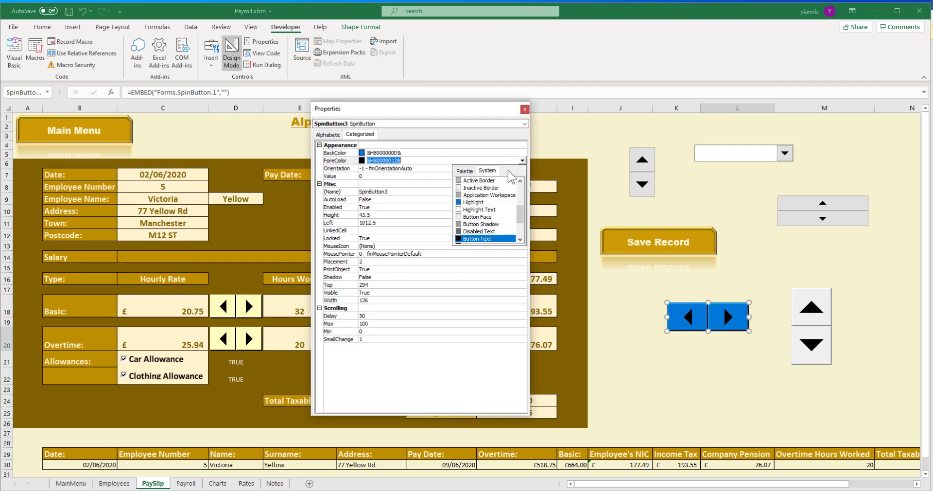
click(465, 191)
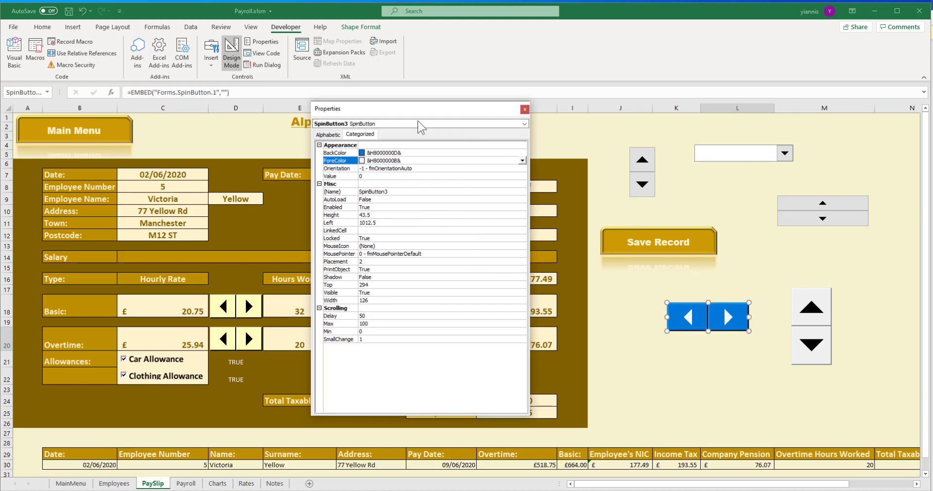
click(525, 110)
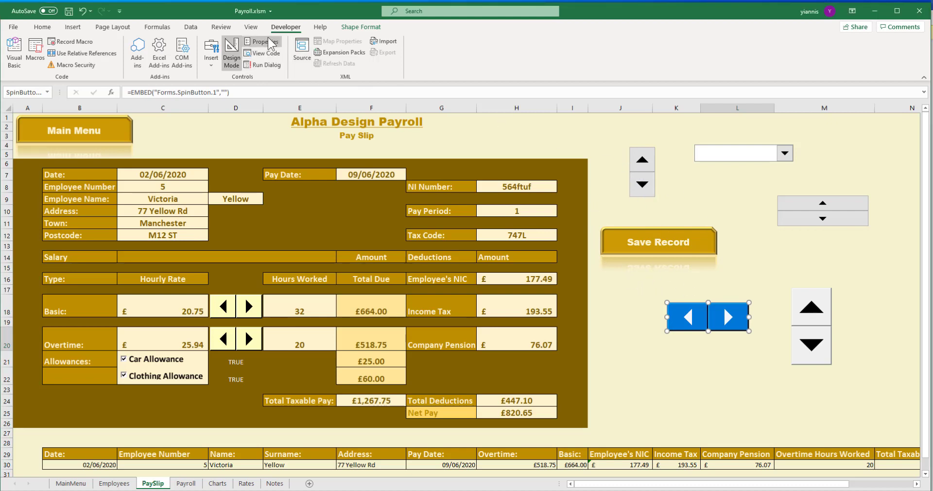
Link the tall Form Control spin button to cell L1 and set its maximum value to 3
right_click(636, 166)
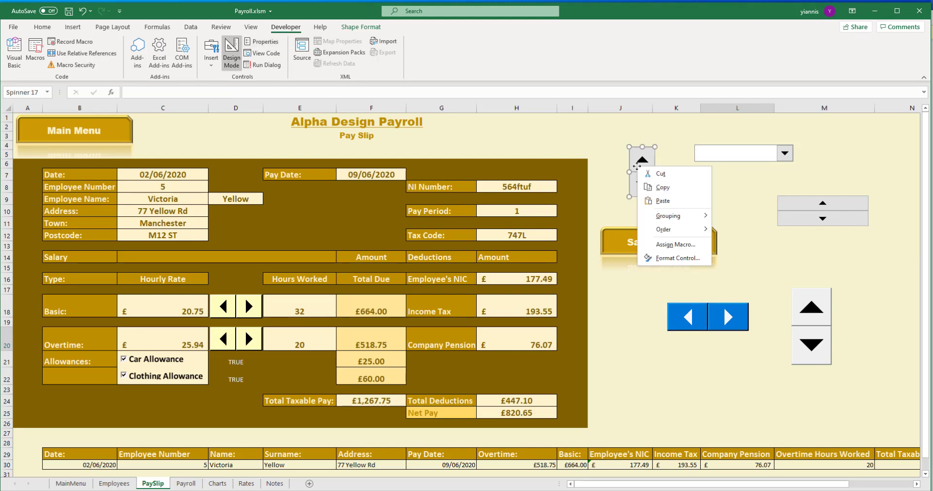
click(641, 155)
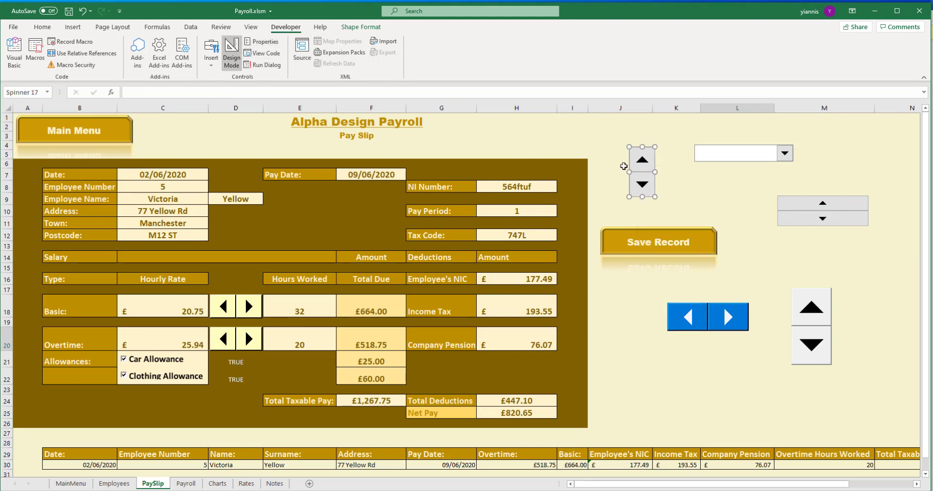
right_click(640, 173)
click(668, 266)
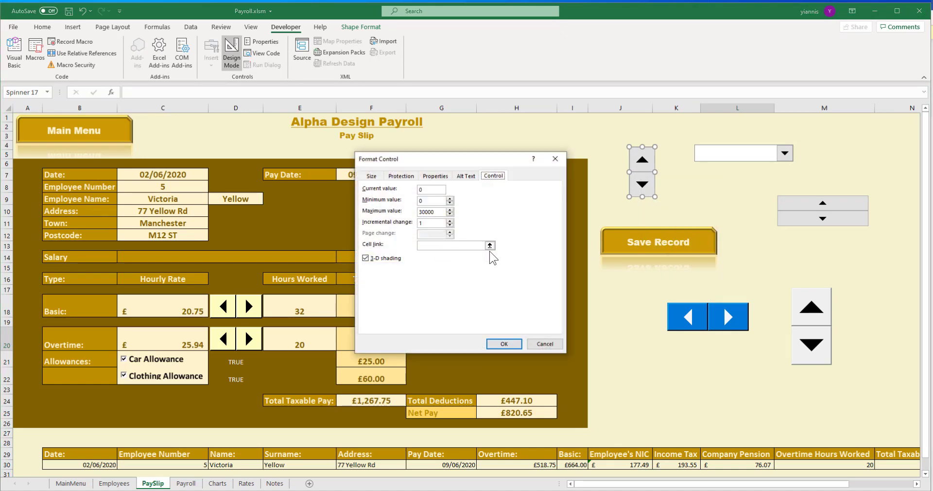
click(490, 245)
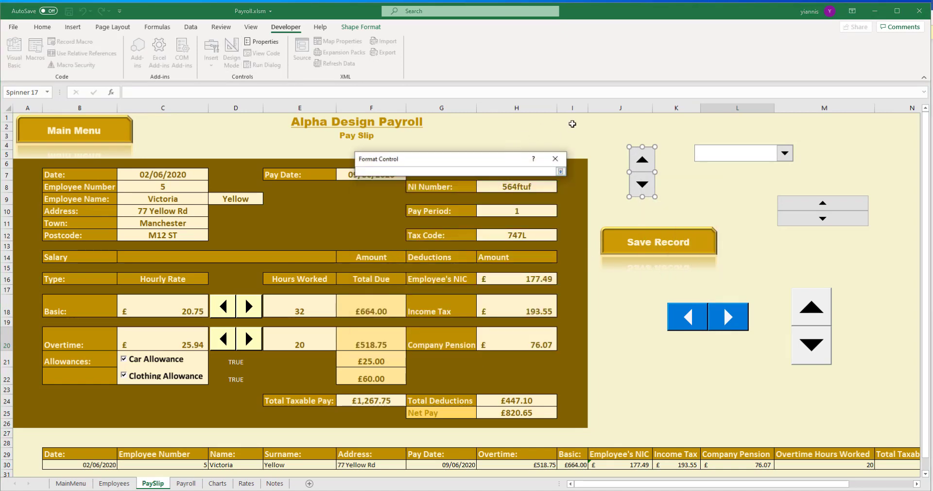
click(572, 124)
click(715, 127)
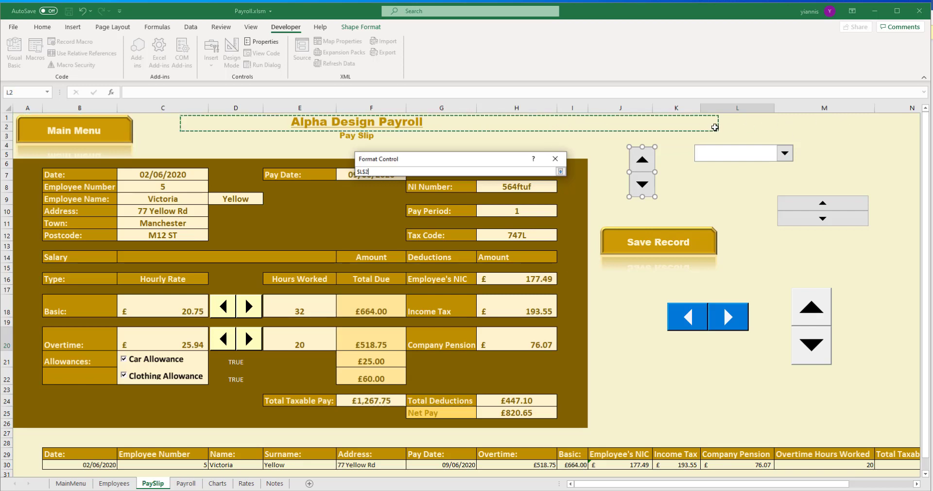
click(735, 118)
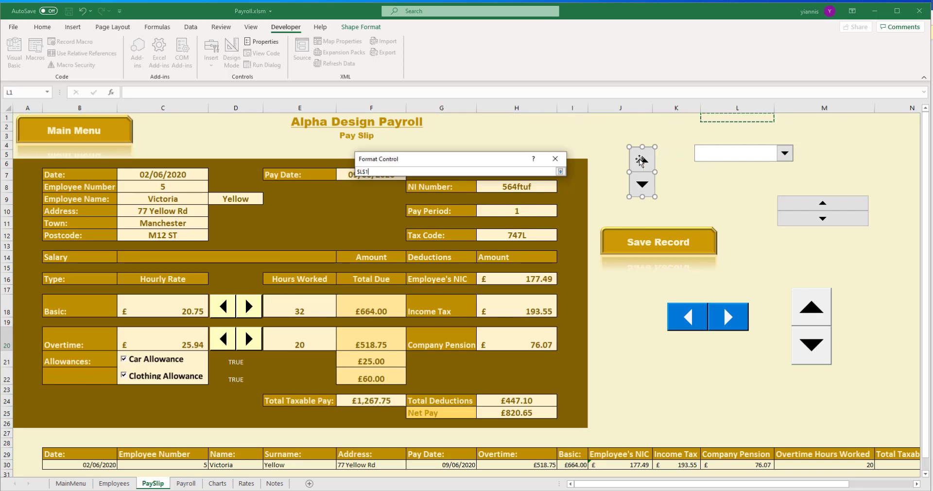
click(559, 171)
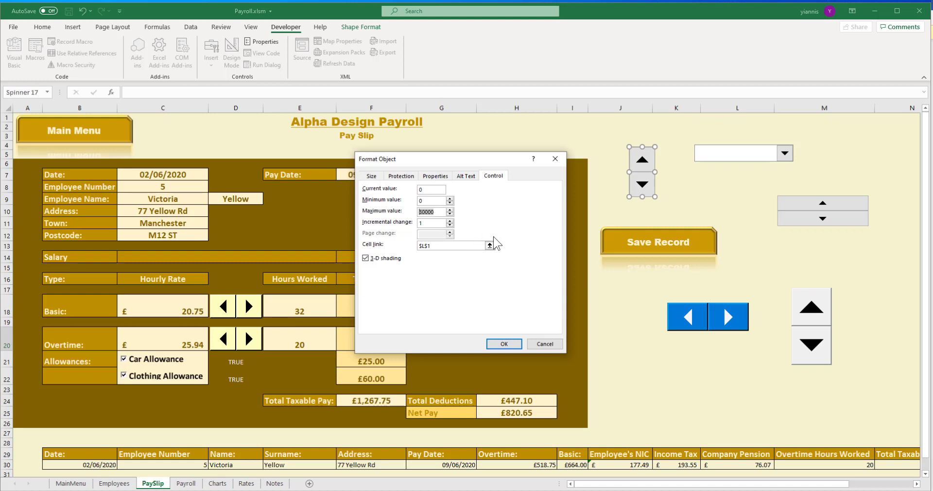
text(3)
click(509, 343)
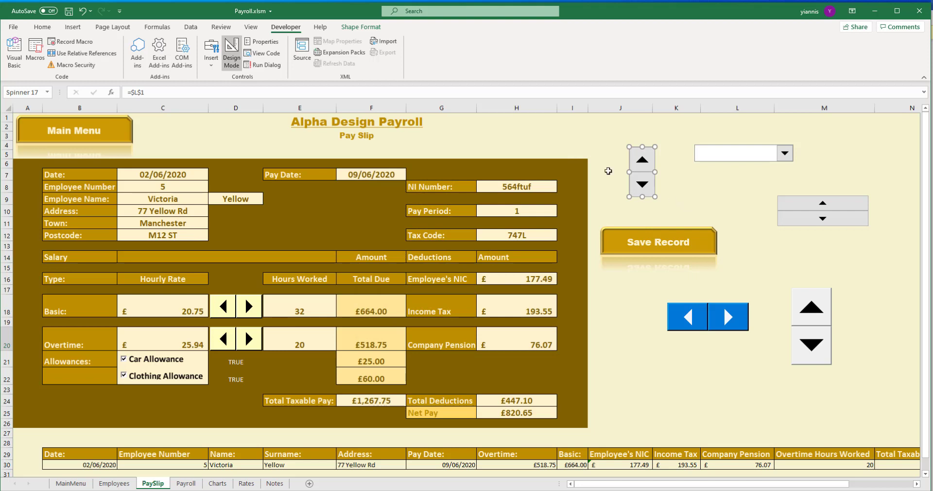
Turn off Design Mode and test the tall Form Control spin button in both directions, checking its linked cell L1
click(232, 54)
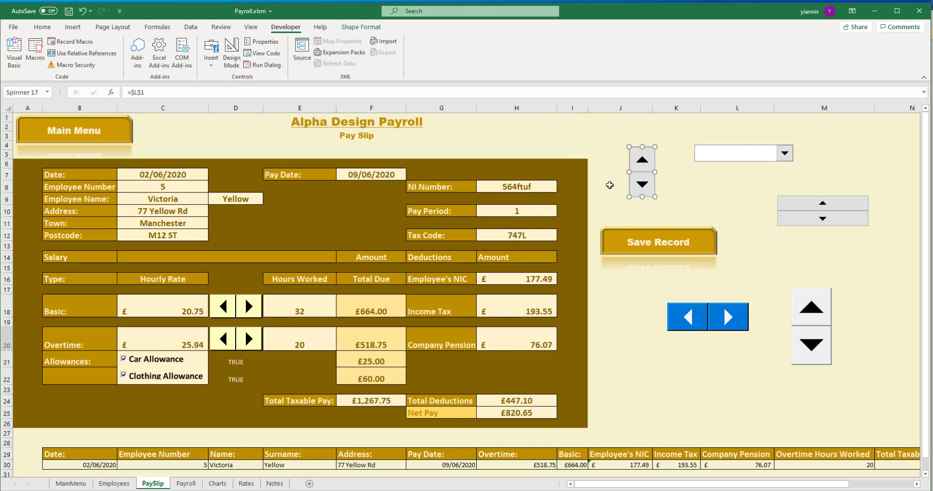
click(715, 187)
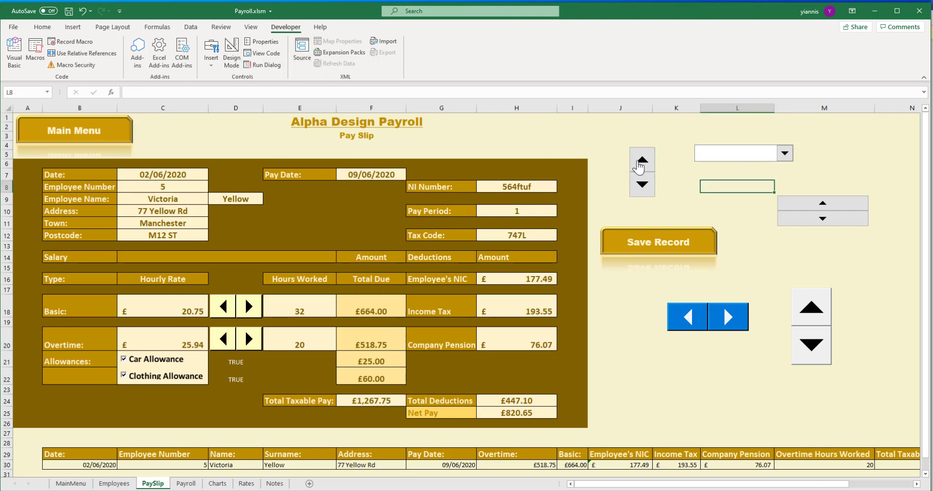
click(639, 165)
click(642, 185)
click(757, 120)
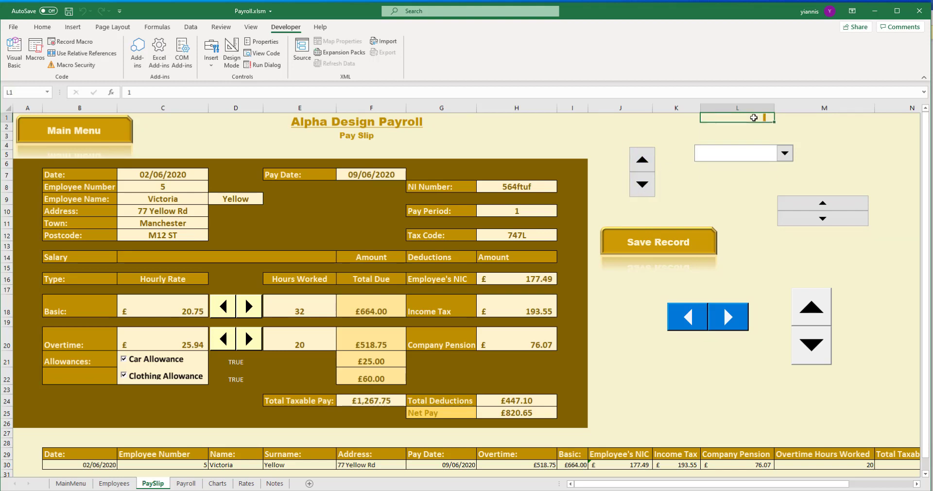
Step the tall Form Control spin button up and down until linked cell L1 reads 3
click(42, 27)
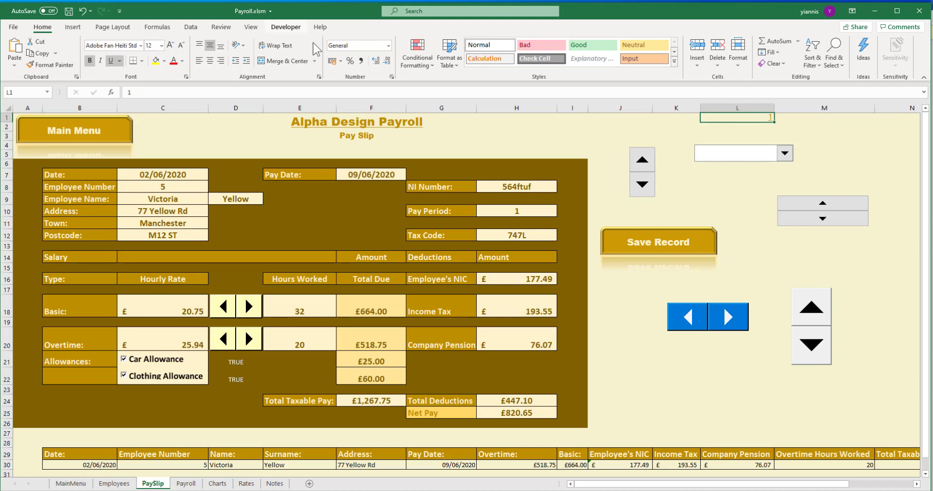
click(643, 163)
click(641, 183)
click(643, 164)
click(643, 165)
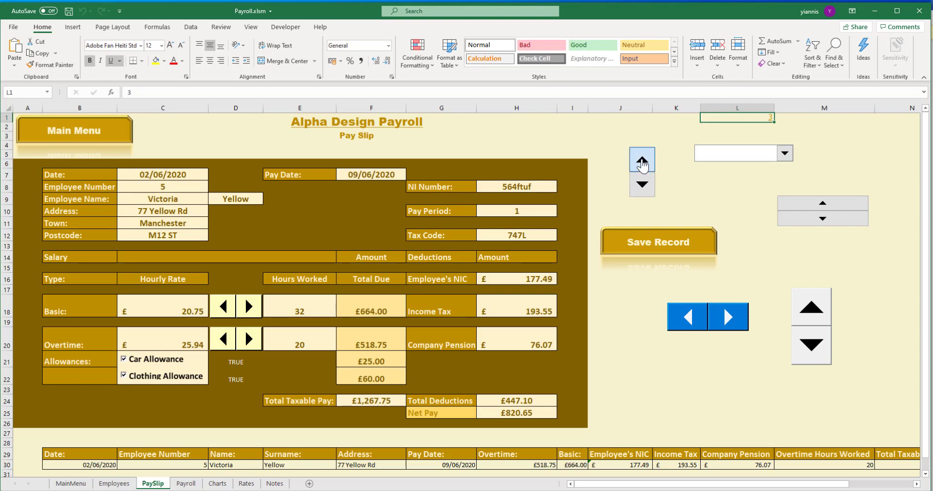
Step the tall Form Control spin button down until linked cell L1 reads 0
click(643, 184)
click(647, 185)
click(647, 185)
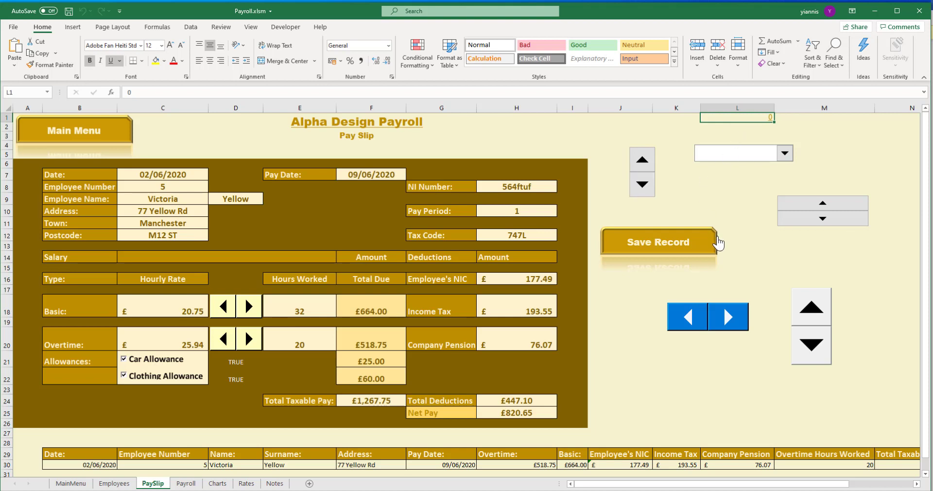
In Design Mode, set the LinkedCell property of the tall ActiveX spin button to L2 and close its properties
ctrl+click(811, 318)
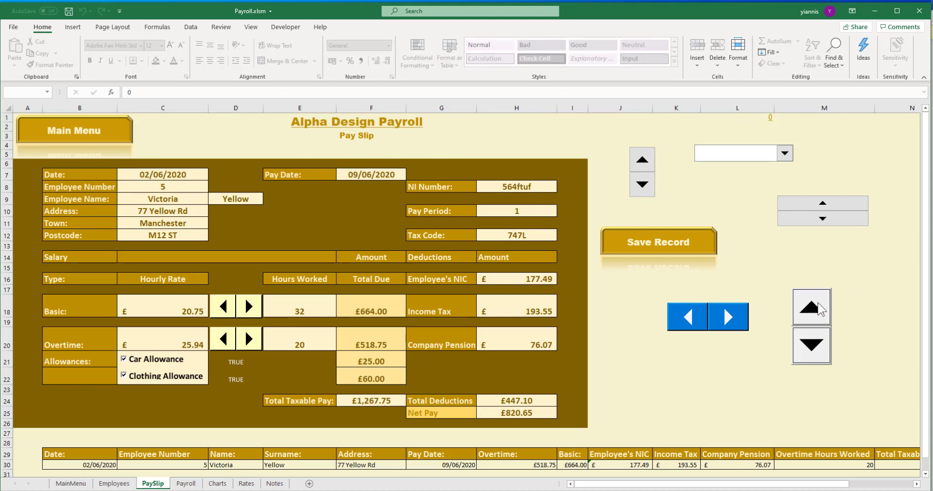
click(286, 28)
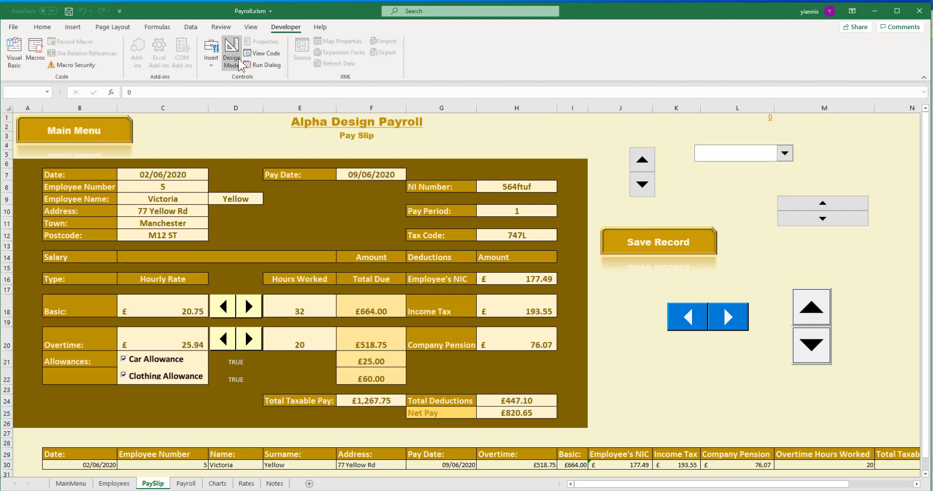
click(240, 65)
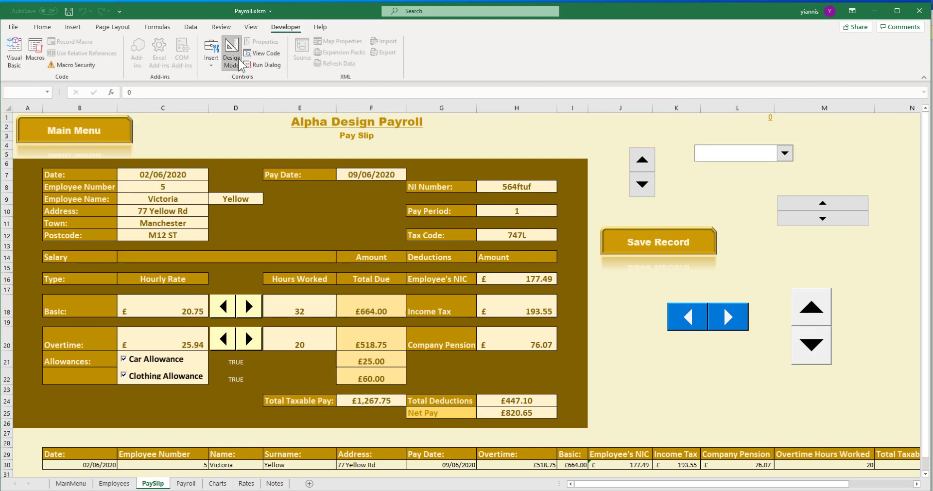
click(805, 329)
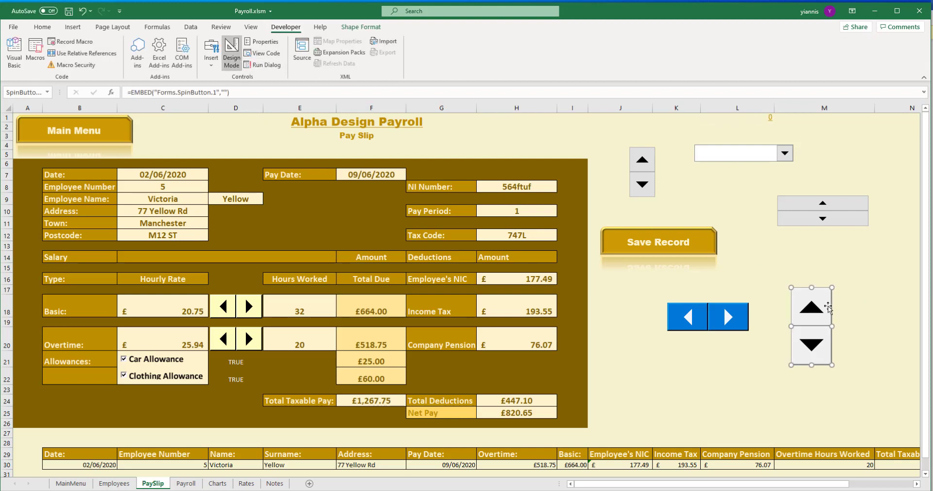
click(256, 43)
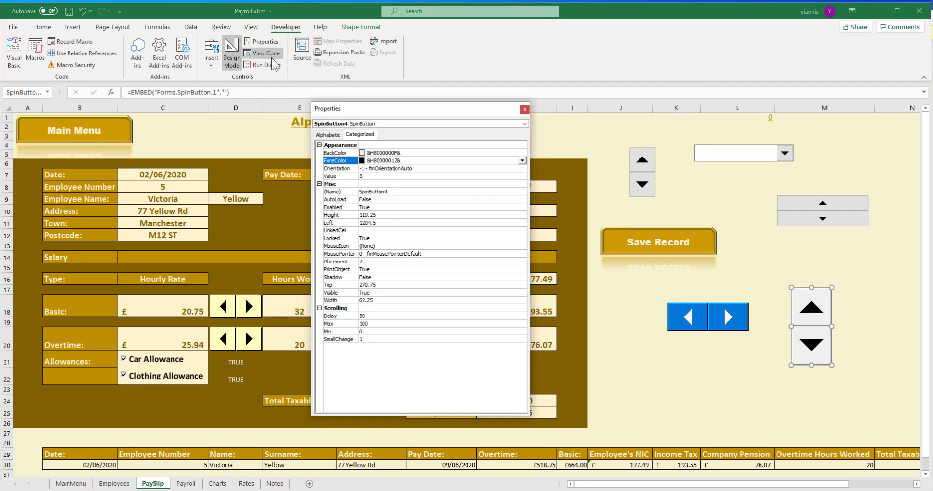
click(392, 231)
click(408, 231)
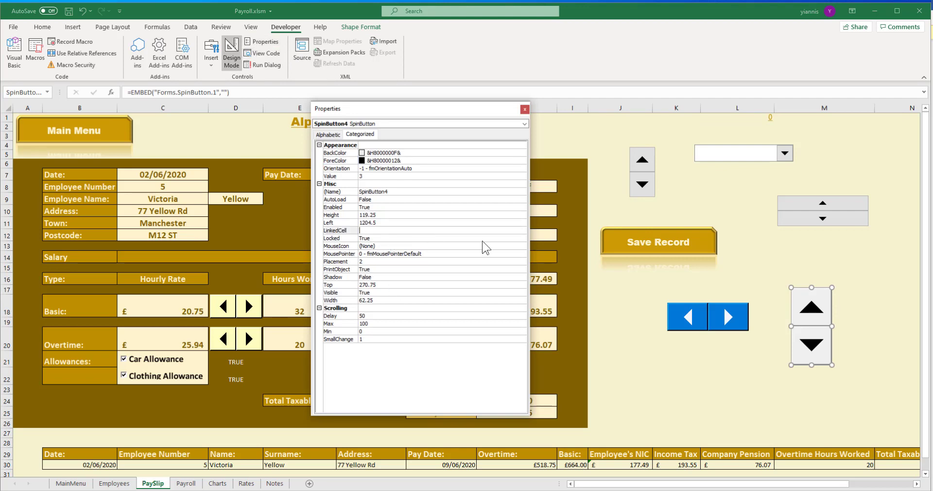
text(L2)
click(525, 110)
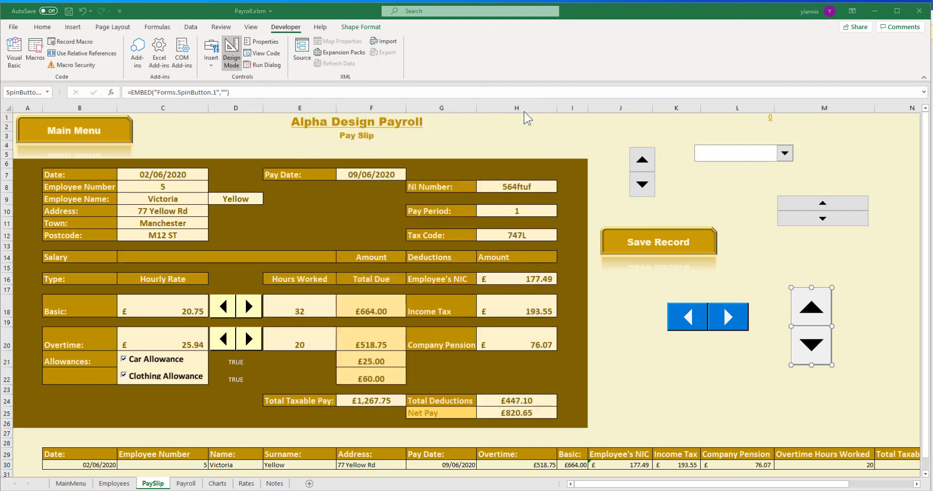
Turn off Design Mode and fill cell L1 down into L2 so that it carries the same formatting
click(227, 69)
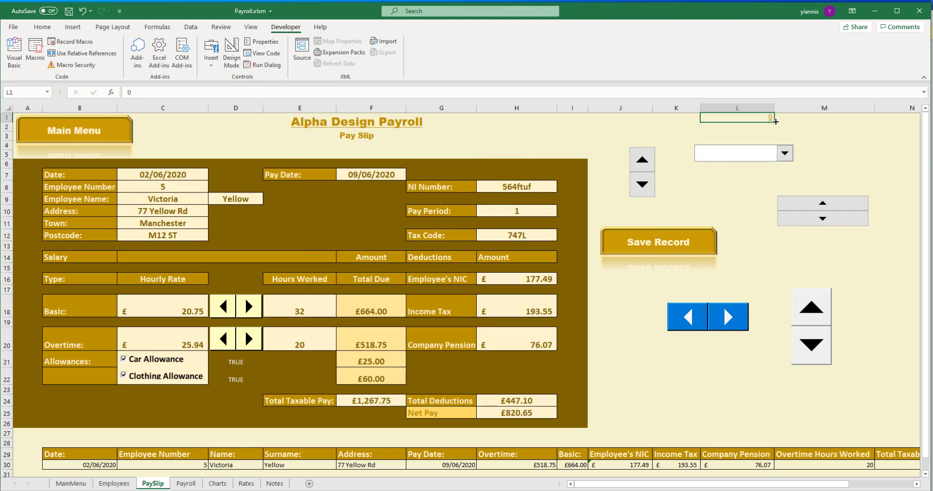
drag(776, 127, 767, 129)
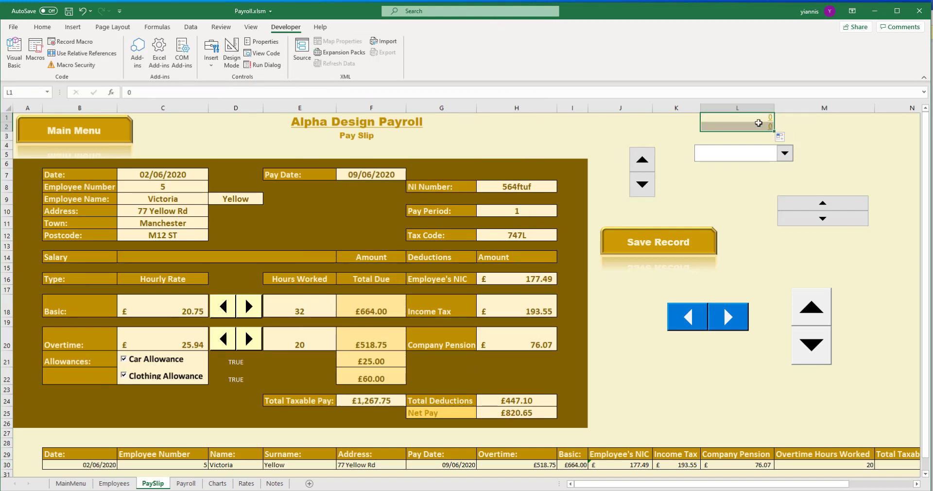
click(759, 127)
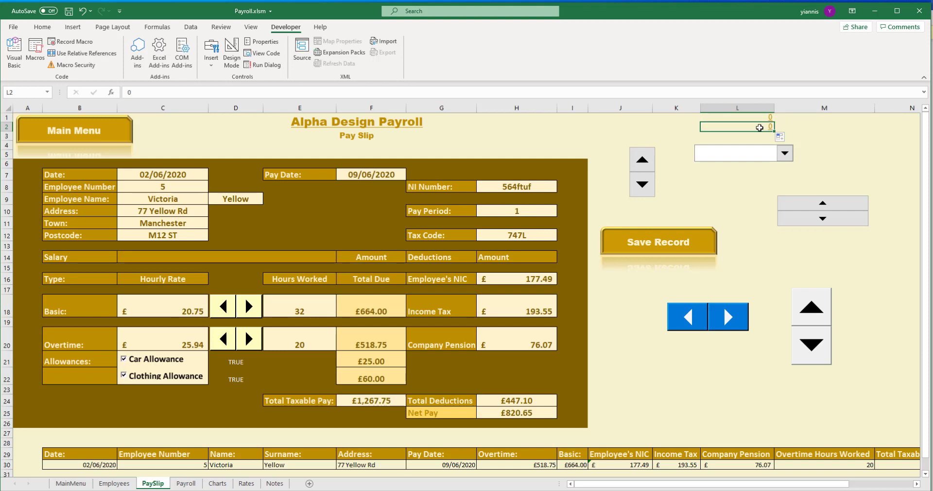
Step the tall ActiveX spin button up until linked cell L2 reads 18
click(813, 146)
click(812, 311)
click(812, 311)
click(812, 312)
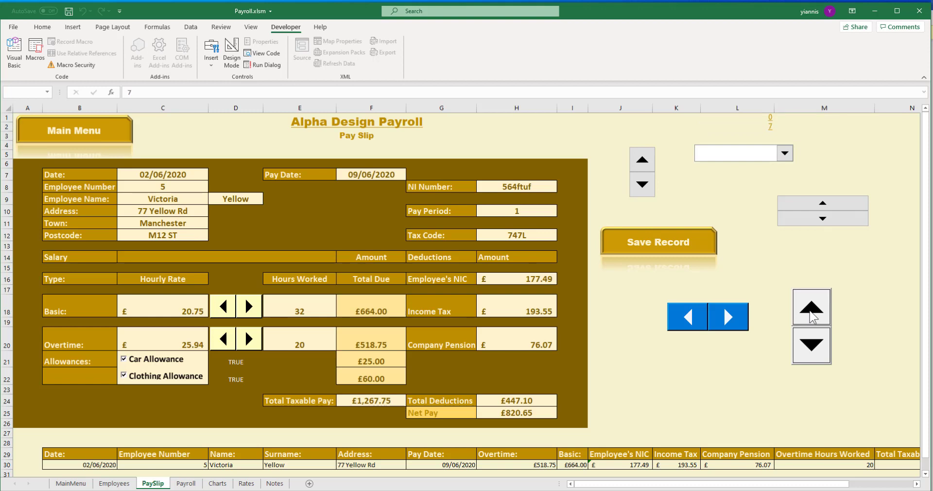
click(811, 311)
click(811, 311)
click(811, 310)
click(811, 311)
click(811, 311)
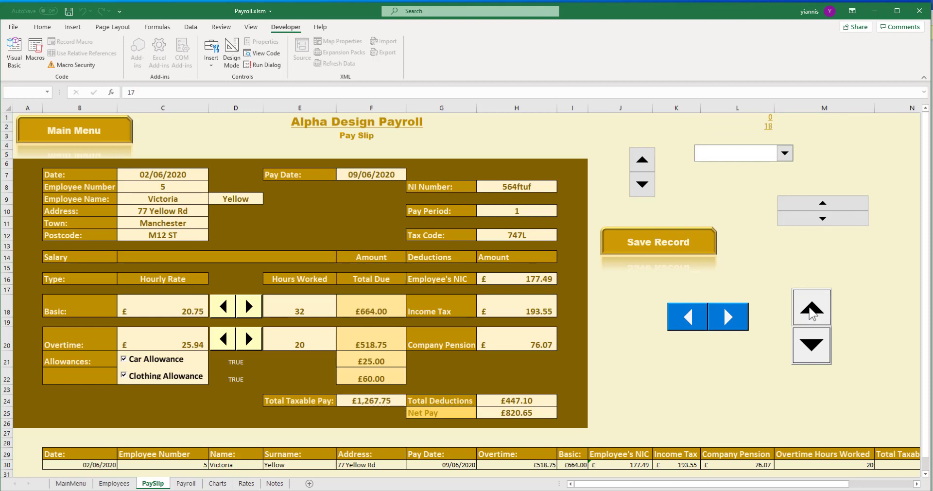
click(811, 311)
Step the tall ActiveX spin button down until linked cell L2 reads 13
click(809, 351)
click(809, 351)
click(810, 351)
click(809, 348)
click(809, 348)
In Design Mode, set the tall ActiveX spin button's BackColor to the Highlight system colour
click(231, 55)
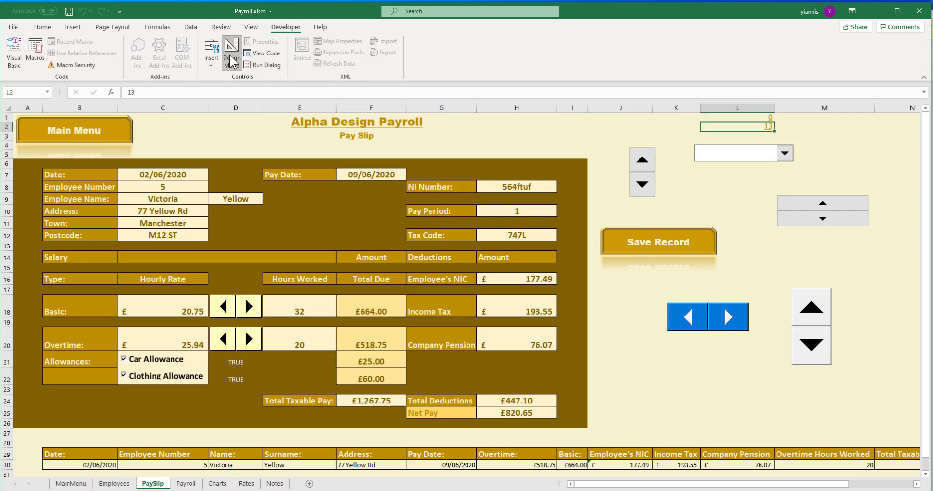
click(814, 315)
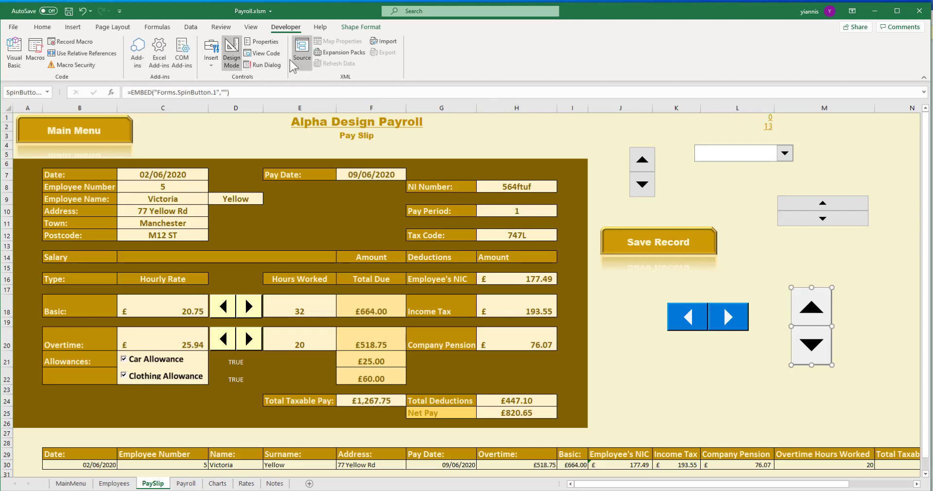
click(261, 41)
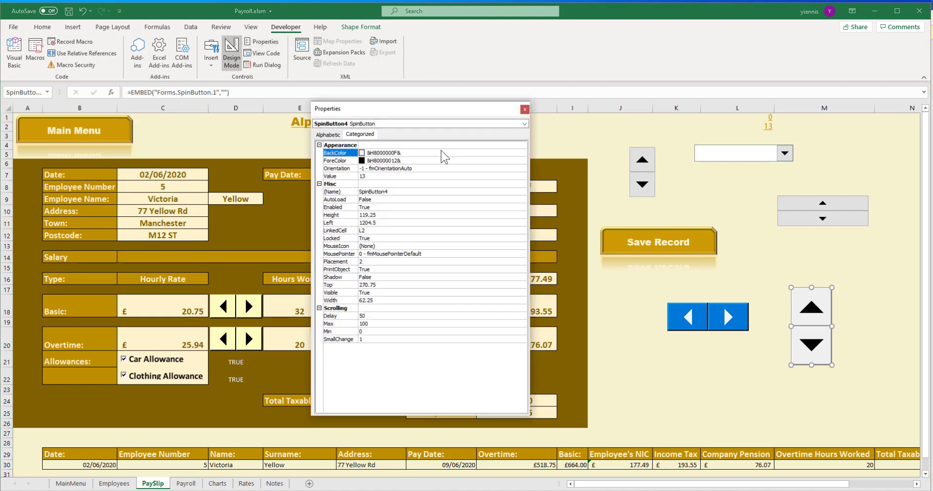
click(522, 153)
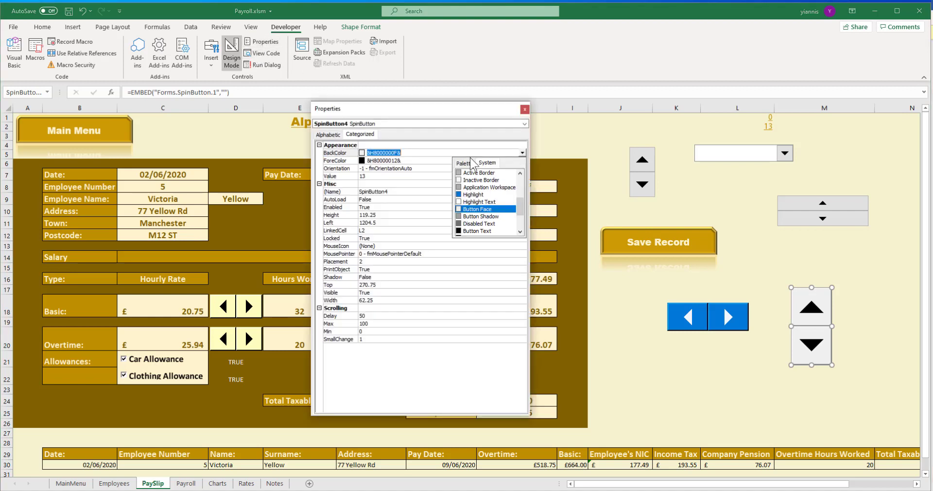
click(468, 195)
Set the tall ActiveX spin button's ForeColor to the Inactive Border system colour and close its properties
click(506, 160)
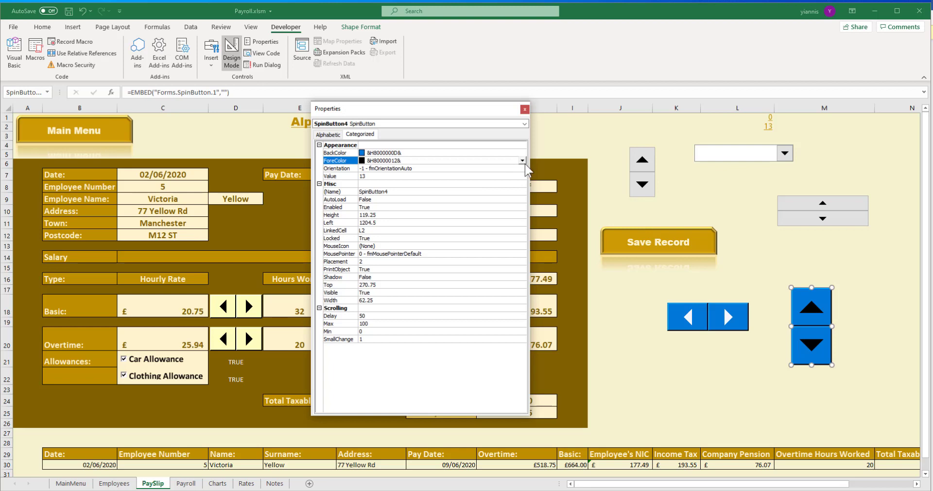
click(522, 160)
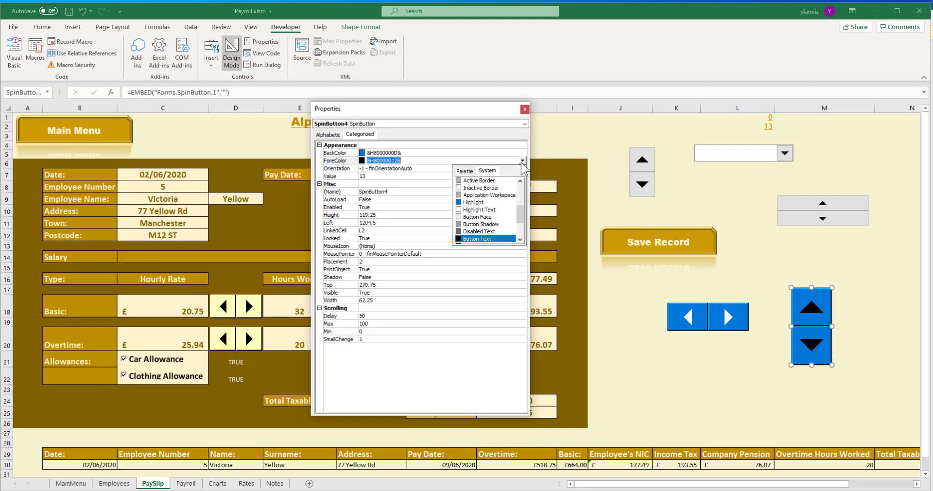
click(472, 197)
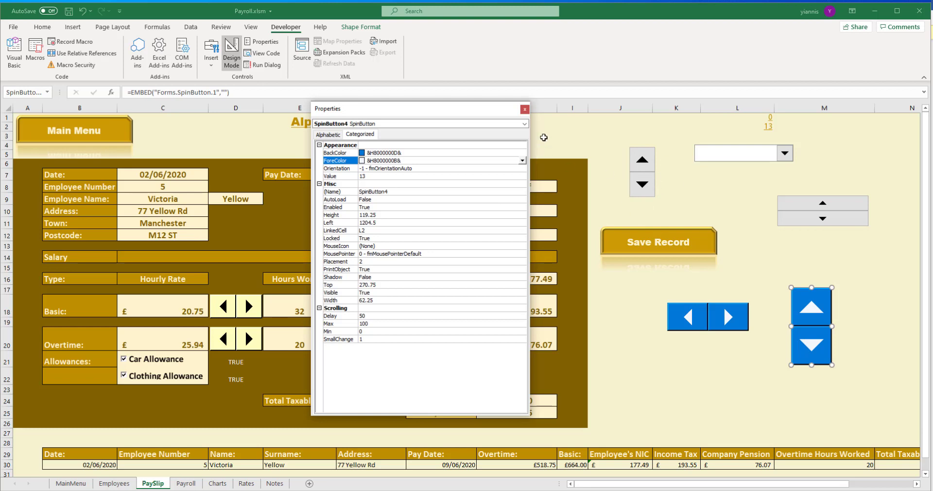
click(525, 109)
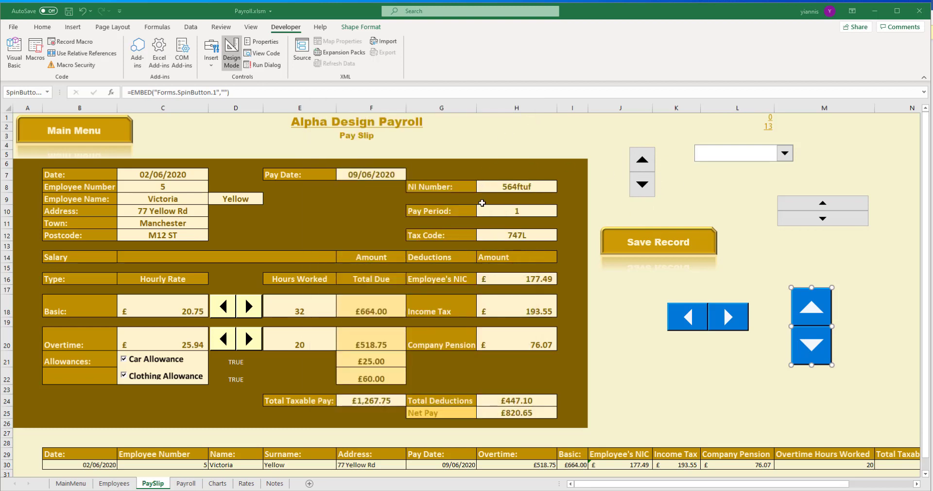